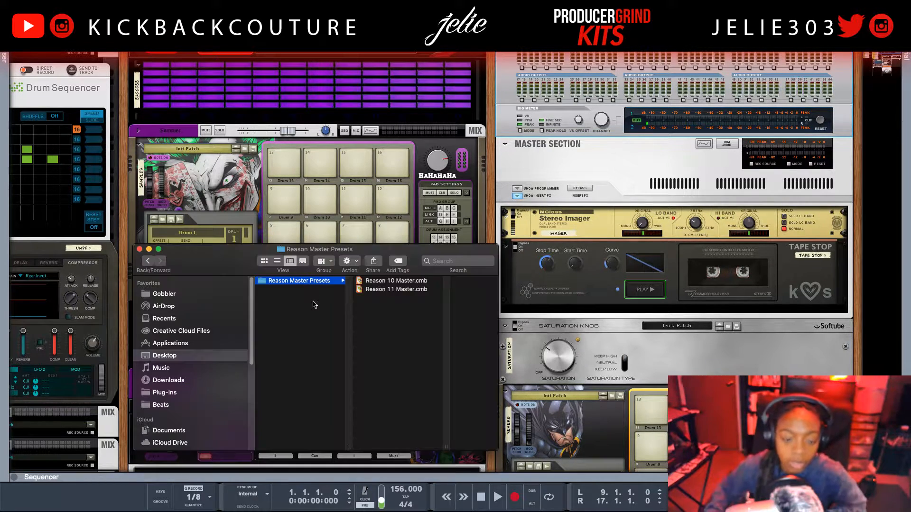
Load Reason 10 Master.cmb from the Reason Master Presets folder into the Master Section's insert effects.
left_click(312, 304)
left_click(309, 282)
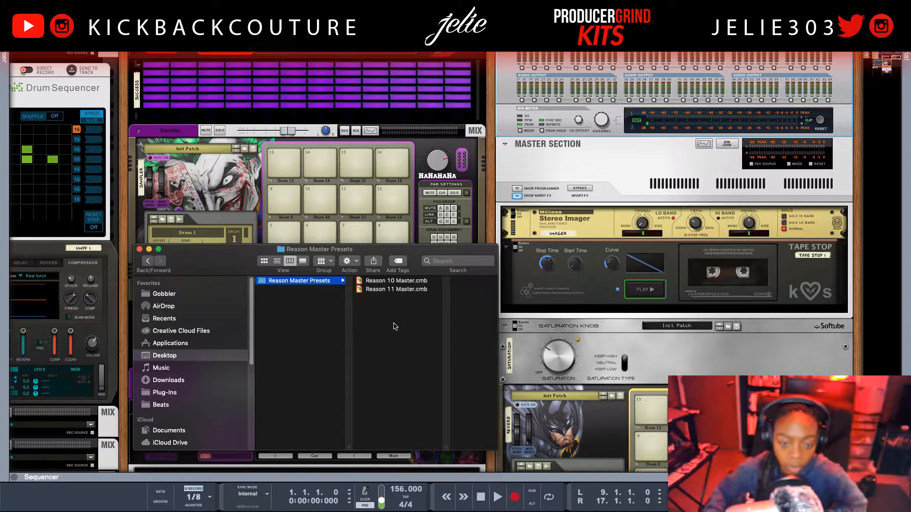
left_click(394, 289)
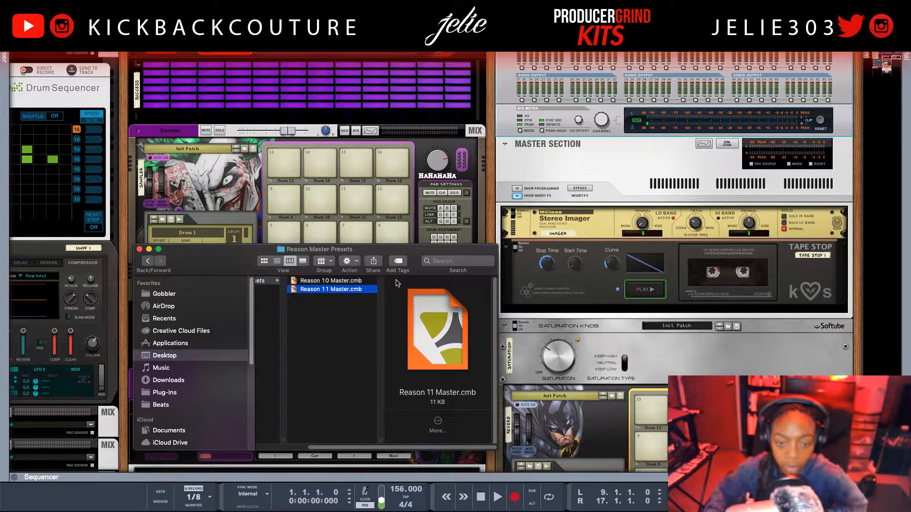
left_click(357, 282)
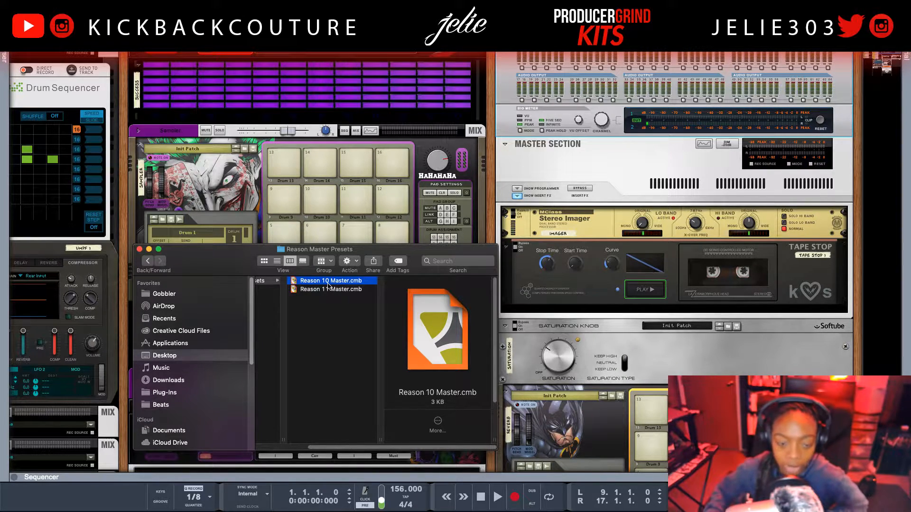
left_click_drag(328, 285, 669, 203)
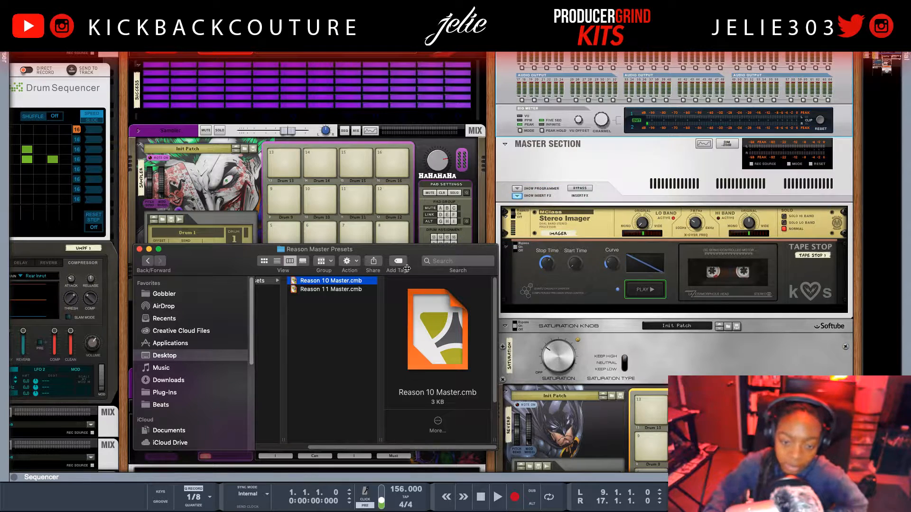
left_click_drag(227, 266, 427, 2)
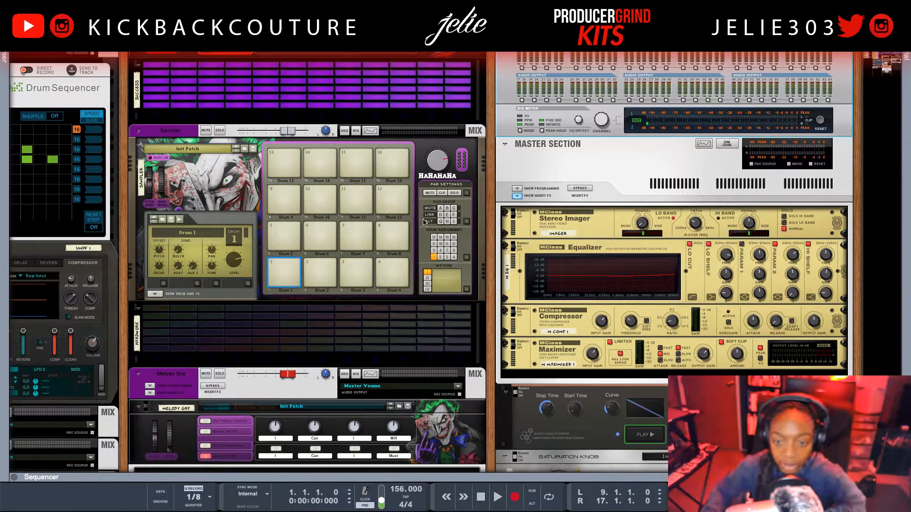
Examine the imager, equalizer, compressor and maximizer in the master insert chain and compare the sound bypassed and active.
scroll(489, 334, "down", 1)
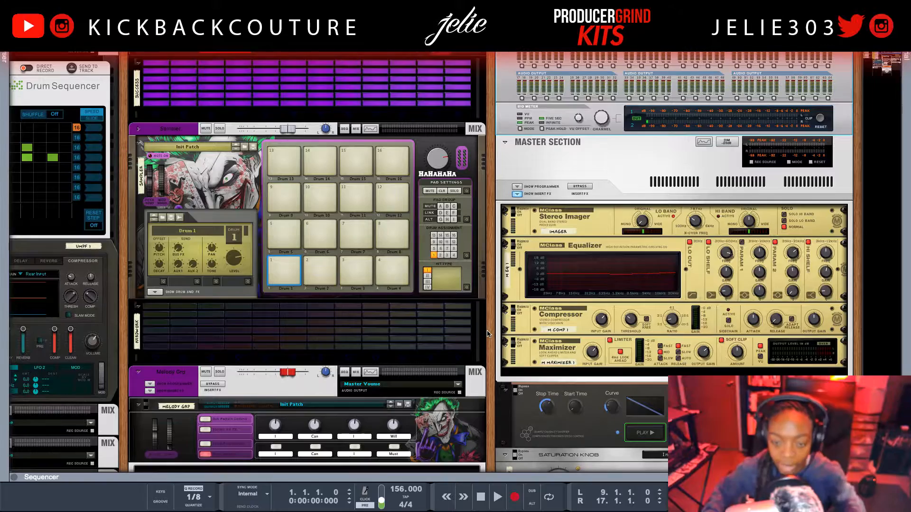
scroll(491, 335, "up", 1)
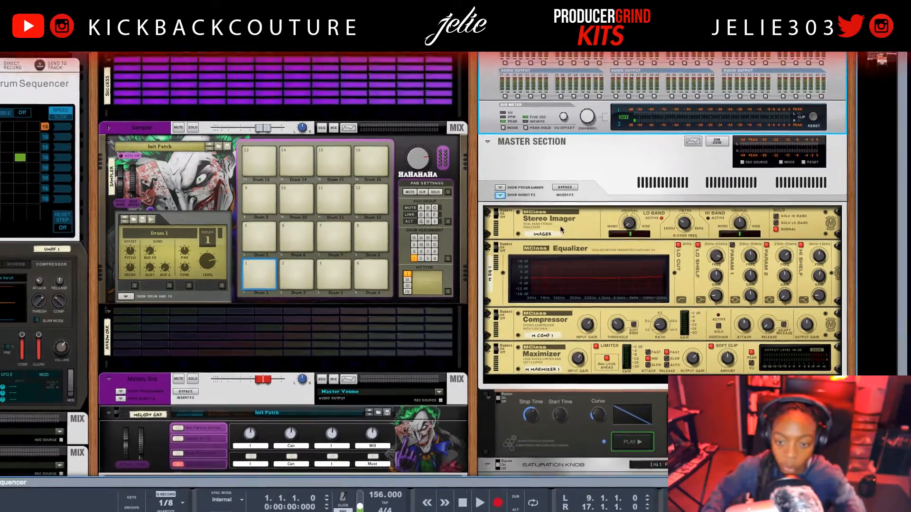
left_click(592, 222)
left_click(295, 209)
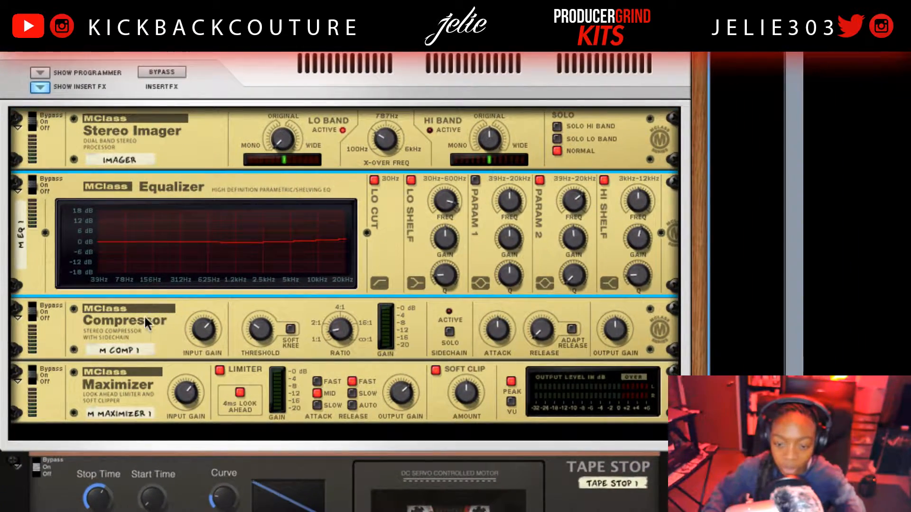
left_click(150, 329)
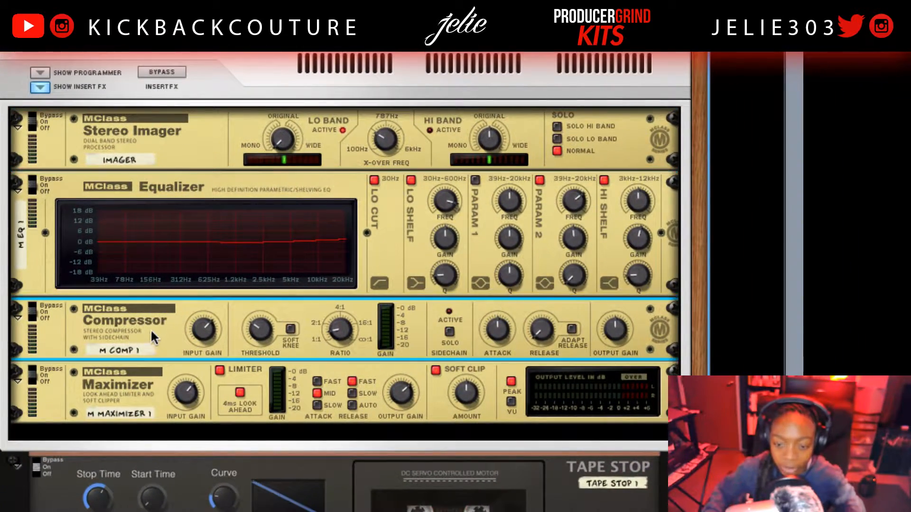
left_click(132, 371)
left_click(157, 71)
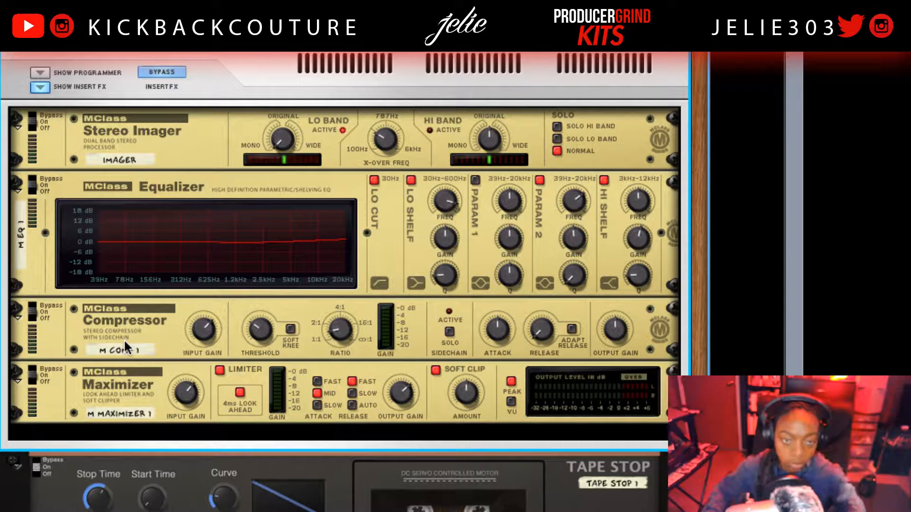
left_click(166, 72)
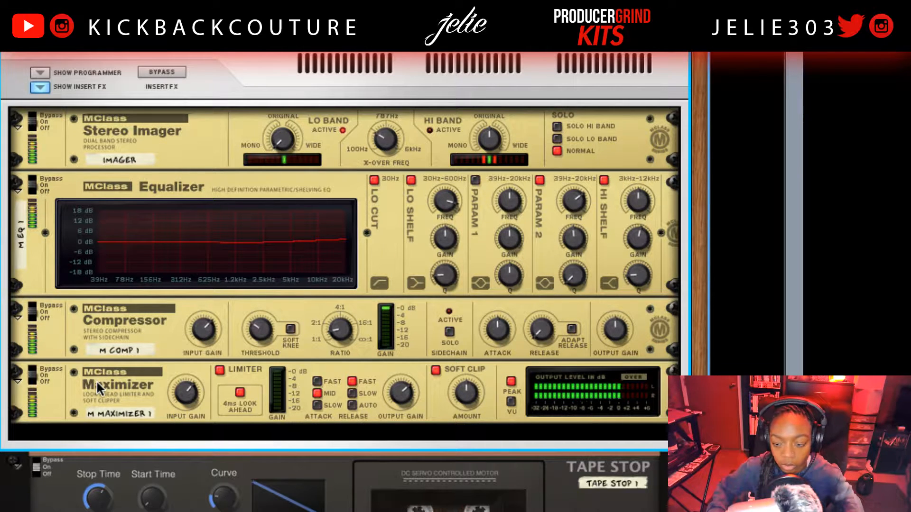
Show the master insert effects programmer and set the Maximizer's output gain to 0.4 dB.
left_click(40, 72)
scroll(114, 418, "down", 5)
left_click(58, 420)
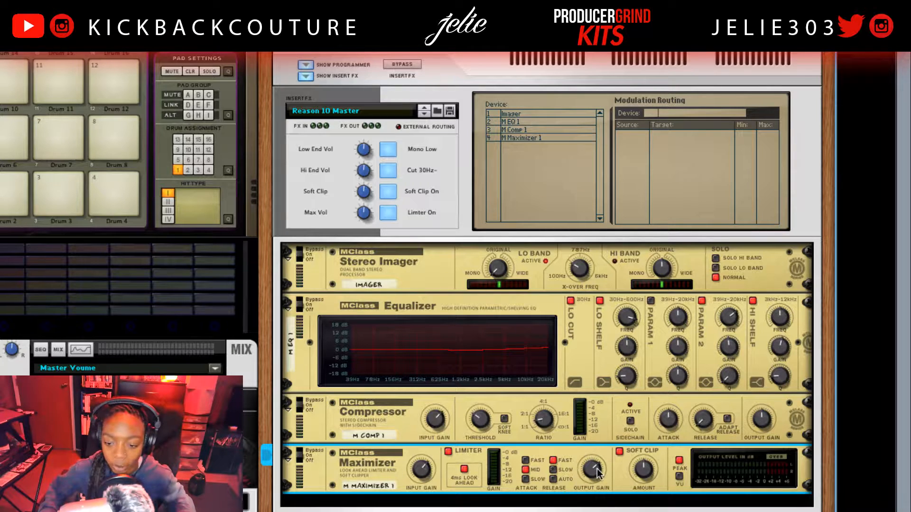
mouse_move(596, 474)
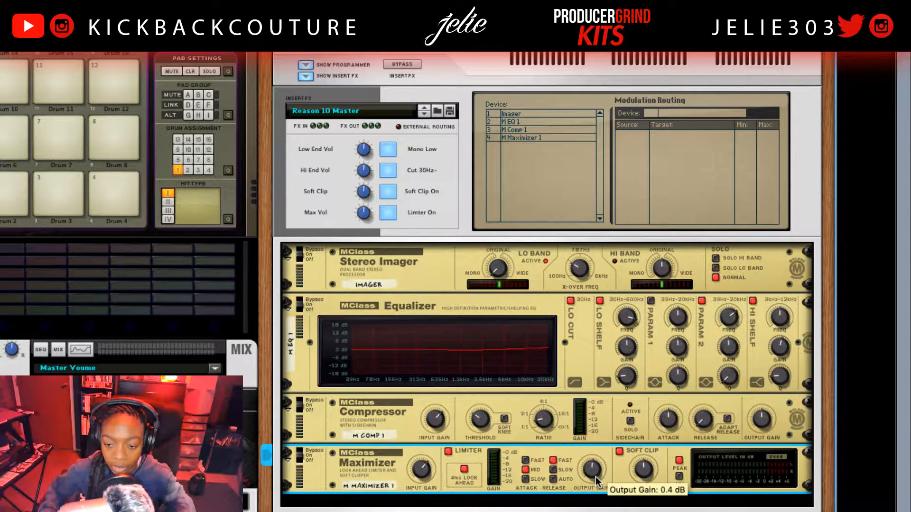
Play the song and compare the master with its insert effects active and bypassed, leaving them active.
key("space")
scroll(546, 489, "up", 3)
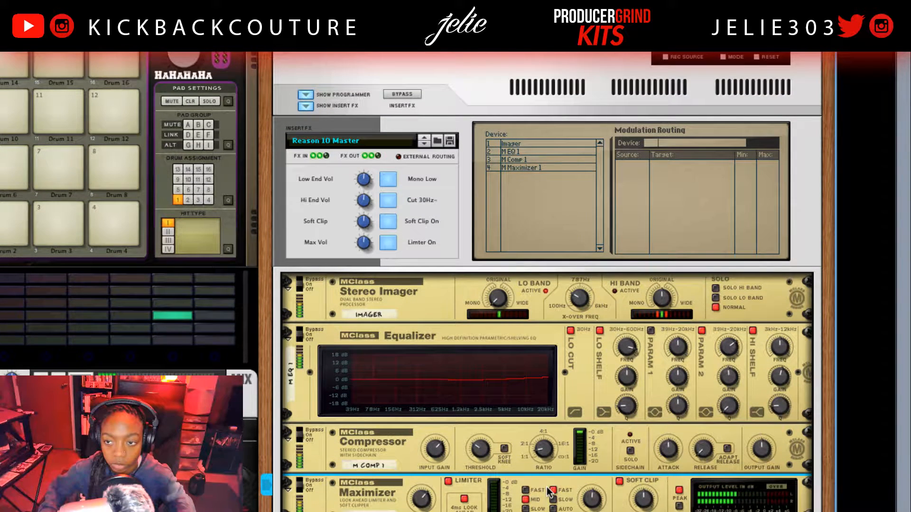
scroll(549, 492, "down", 1)
scroll(549, 492, "down", 2)
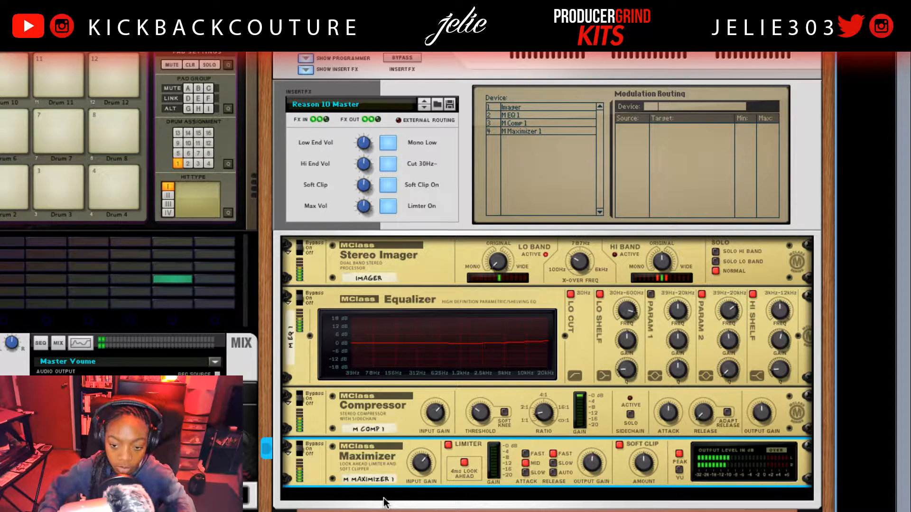
left_click(402, 57)
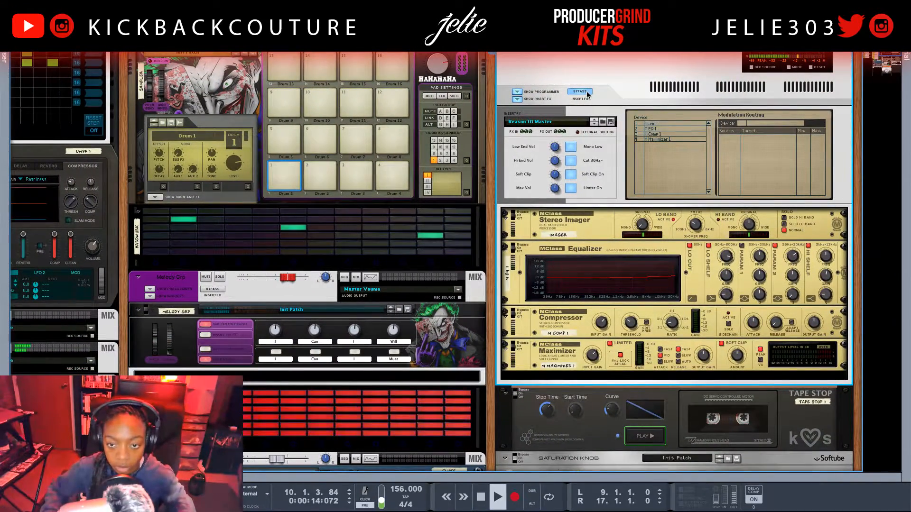
left_click(579, 91)
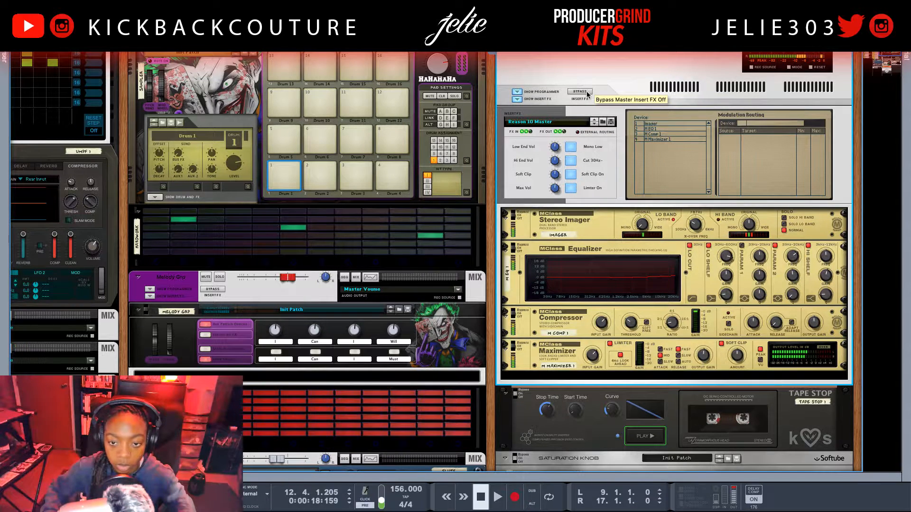
key("space")
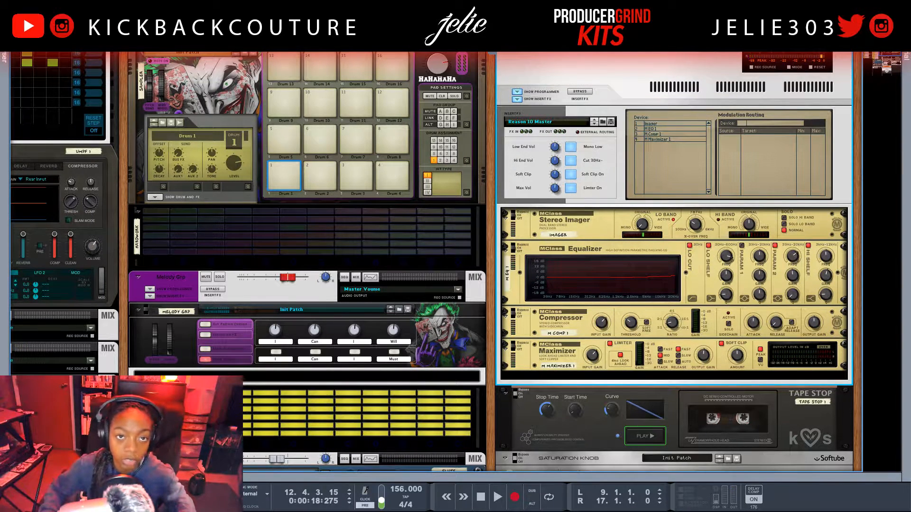
Load the Reason 11 Master preset into the master insert effects and compare it bypassed and active during playback.
left_click_drag(910, 107, 665, 126)
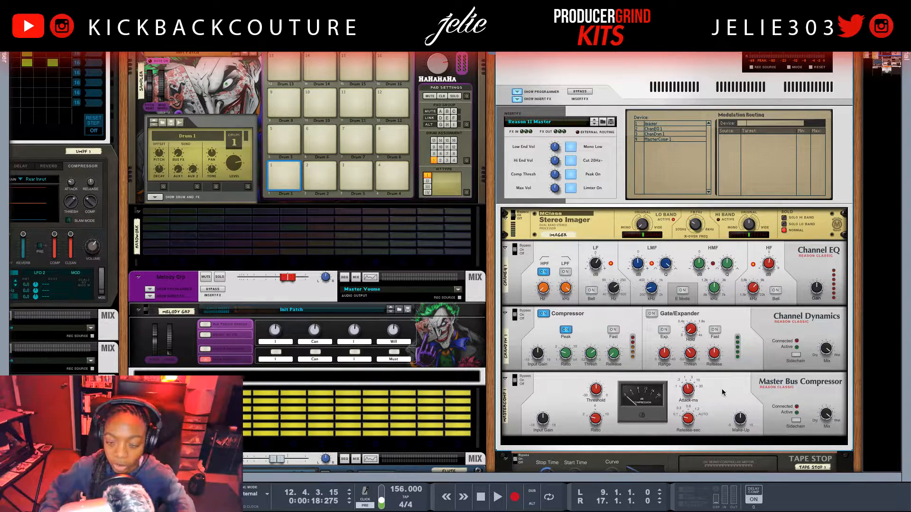
left_click(580, 91)
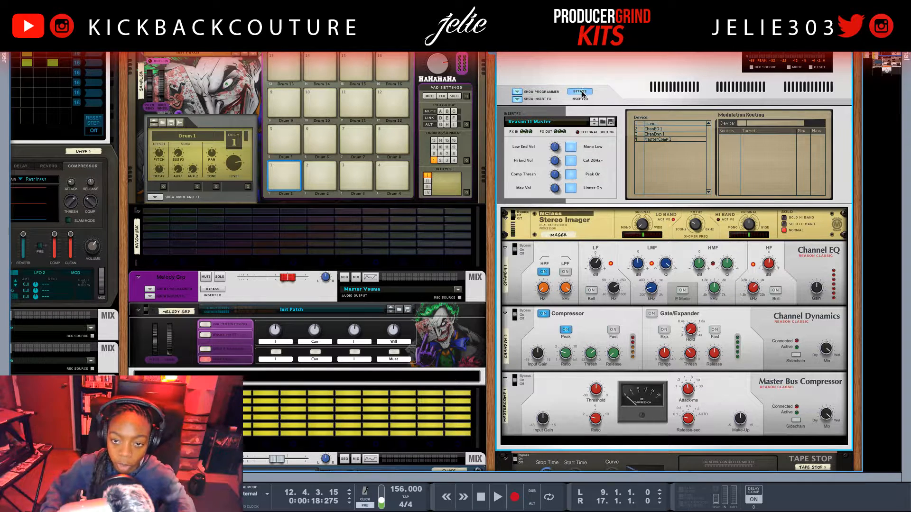
key("space")
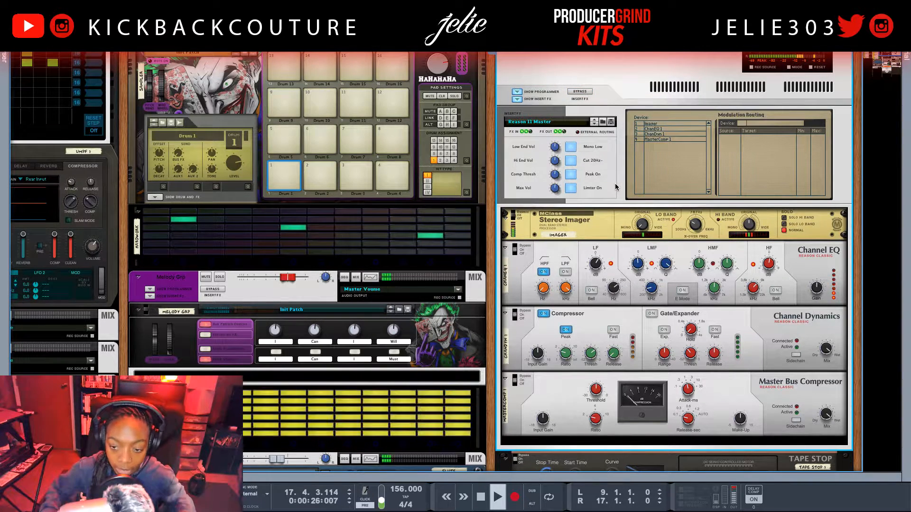
key("space")
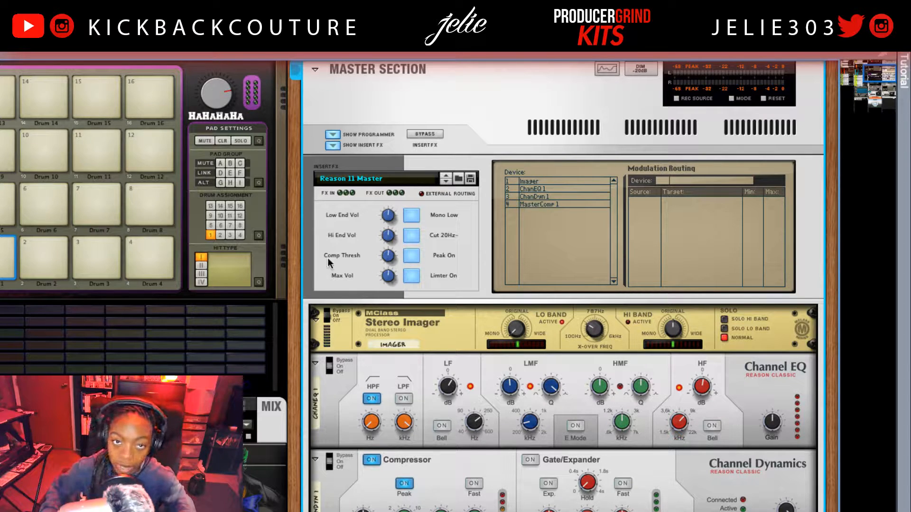
Load the Reason 10 Master preset back into the master insert effects in place of Reason 11 Master.
left_click_drag(429, 53, 520, 170)
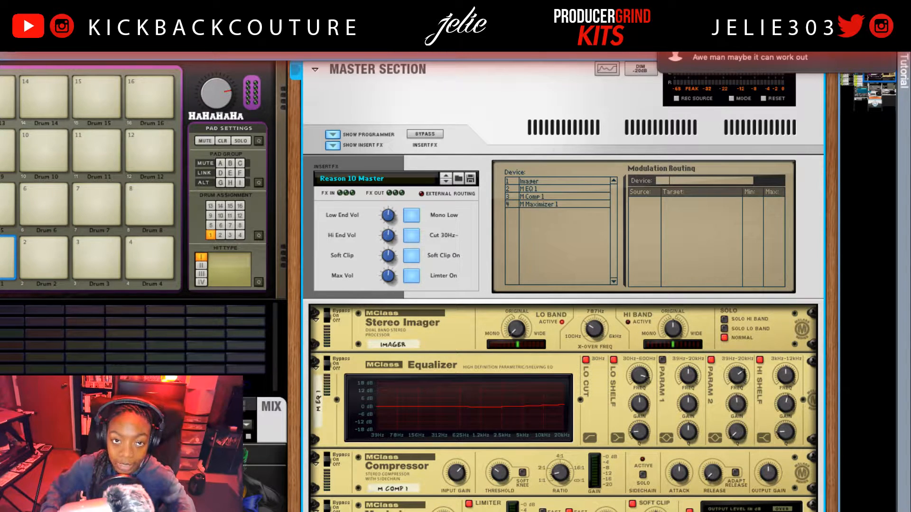
left_click_drag(429, 53, 508, 179)
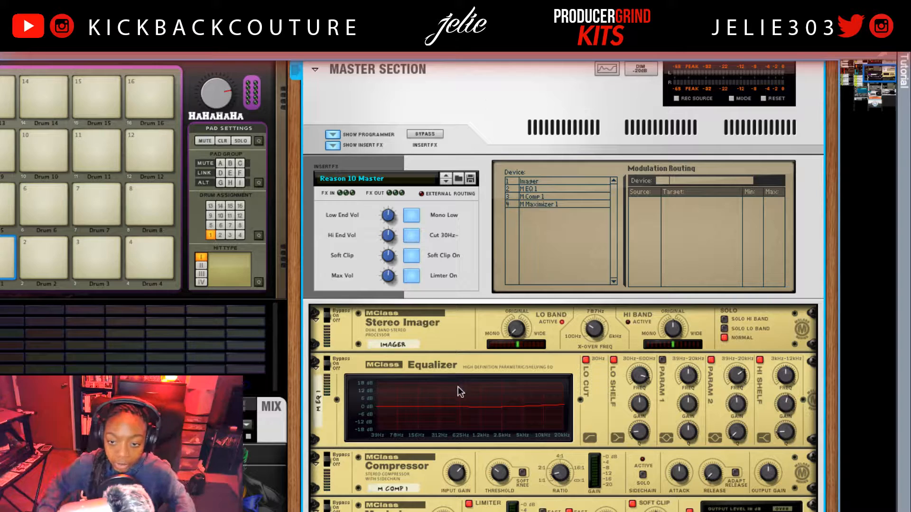
Test the preset's Cut 30Hz, Soft Clip On and Limiter On switches by turning each off and back on.
left_click(454, 357)
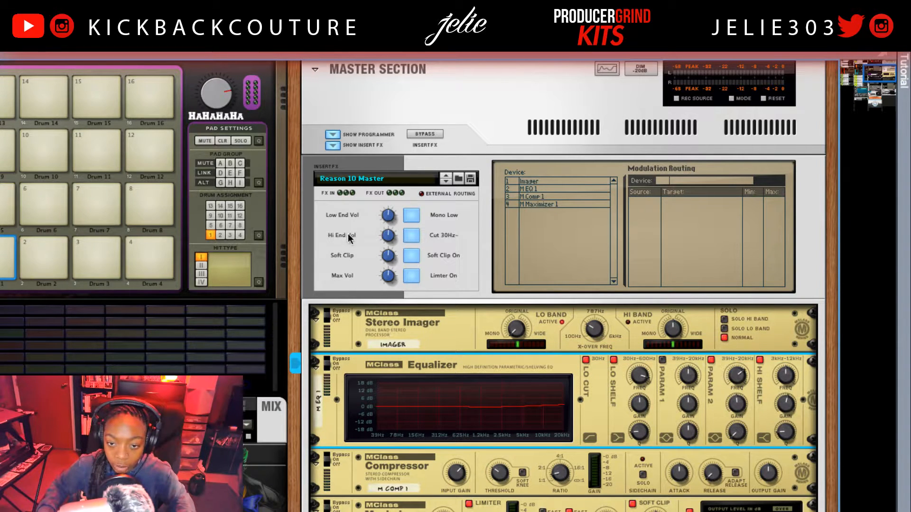
left_click(413, 238)
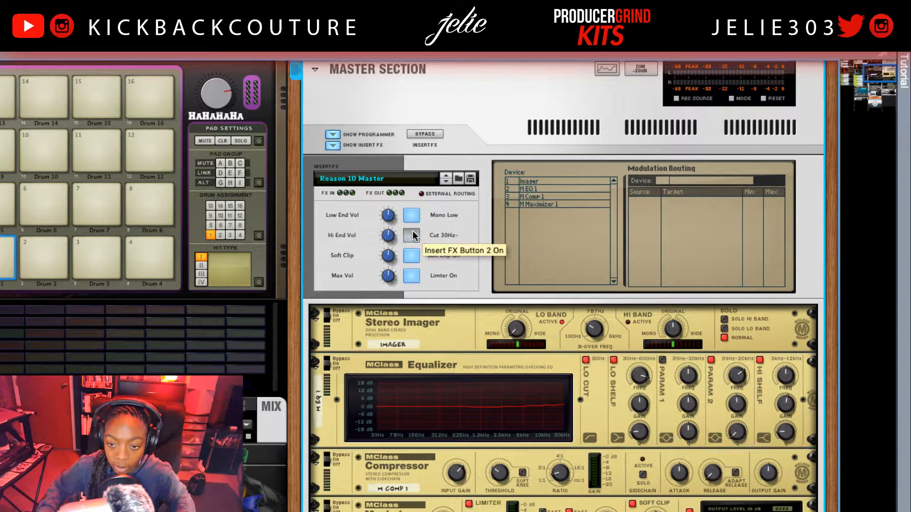
left_click(412, 234)
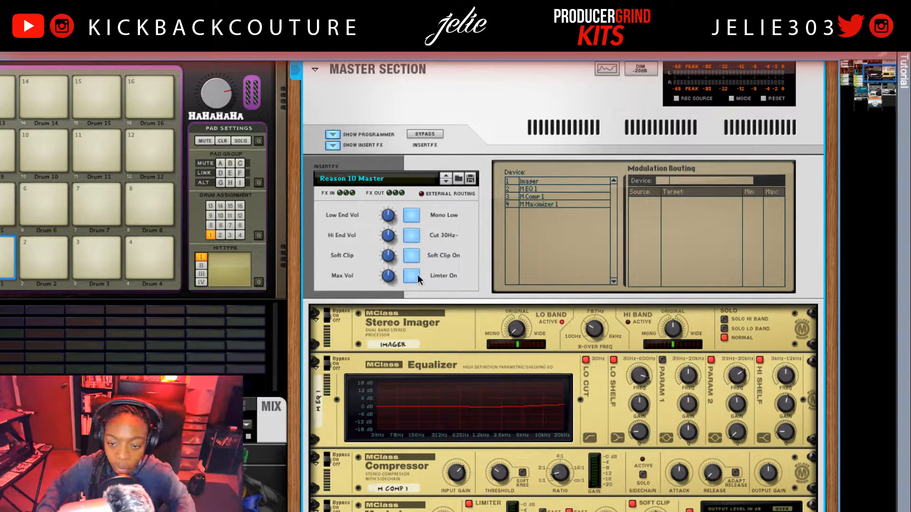
left_click(411, 256)
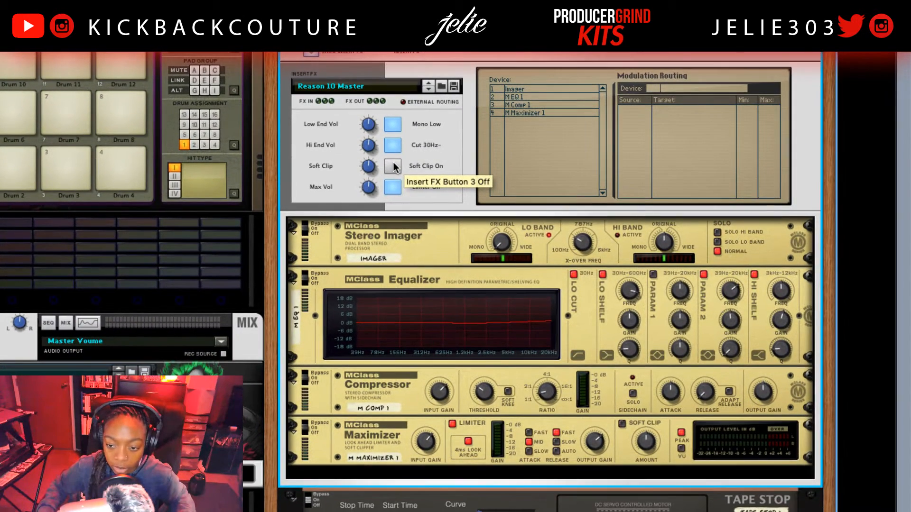
left_click(393, 167)
left_click(398, 189)
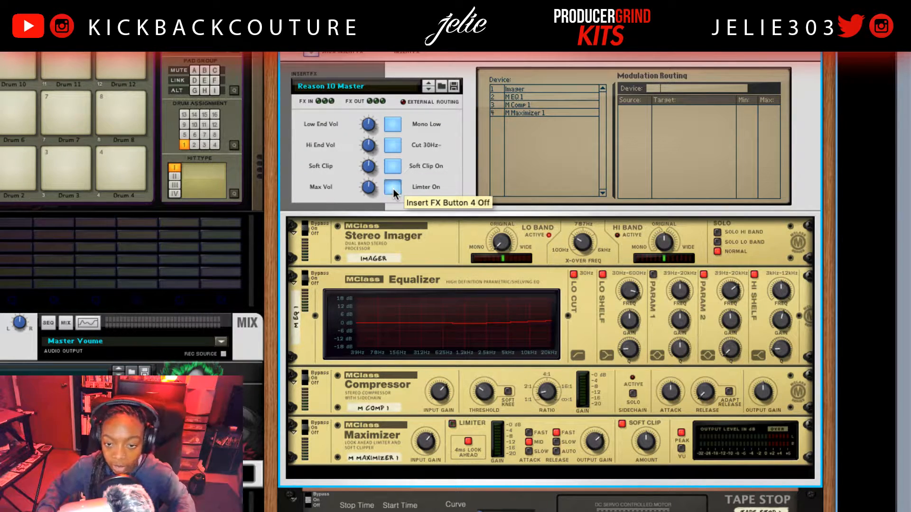
Raise the preset's Max Vol control to 72, readjust it during playback and compare against the bypassed insert effects.
mouse_move(367, 190)
left_mouse_down()
mouse_move(361, 171)
mouse_move(359, 187)
left_mouse_up()
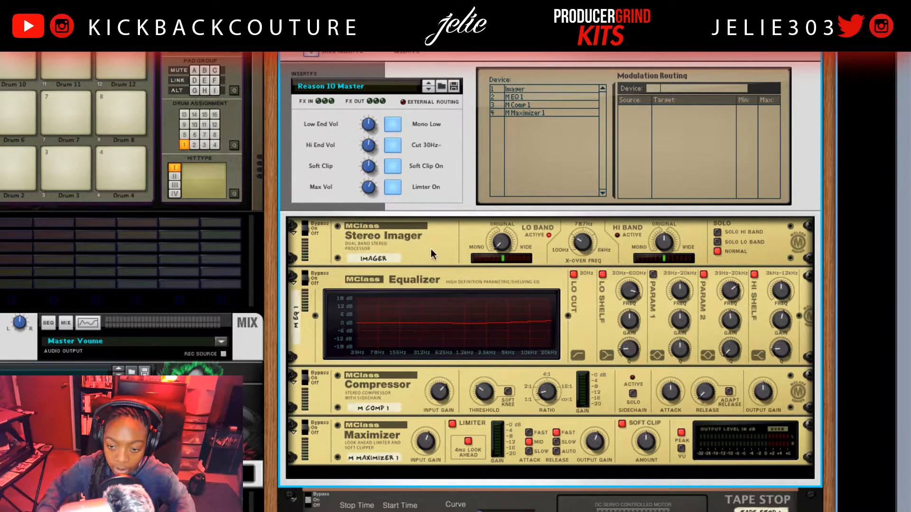
key("space")
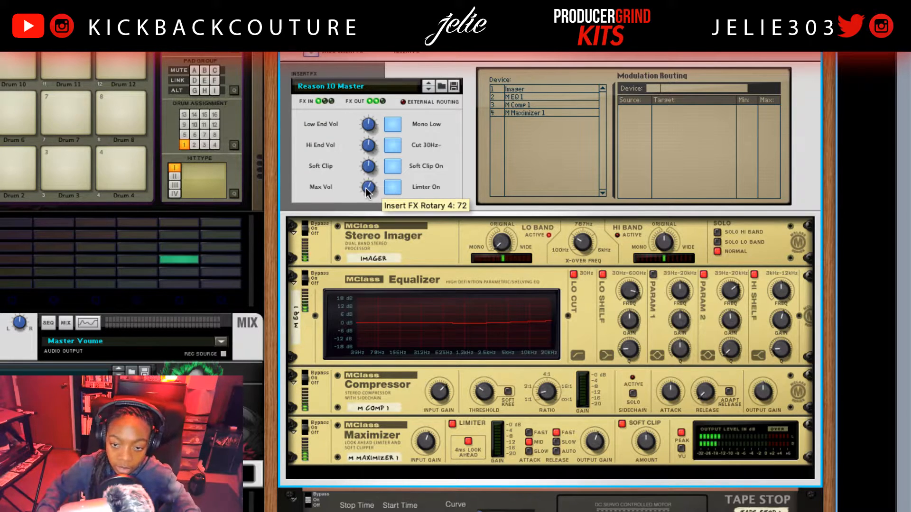
left_click_drag(367, 189, 366, 189)
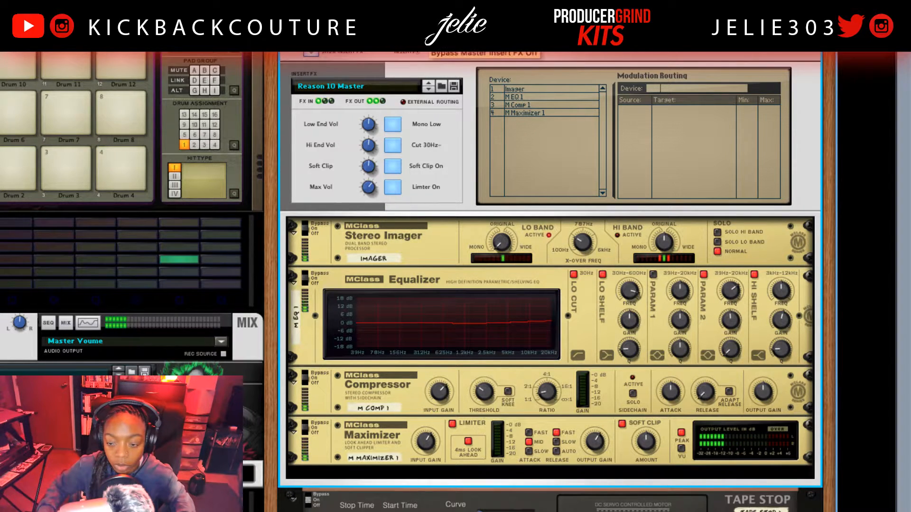
left_click(411, 43)
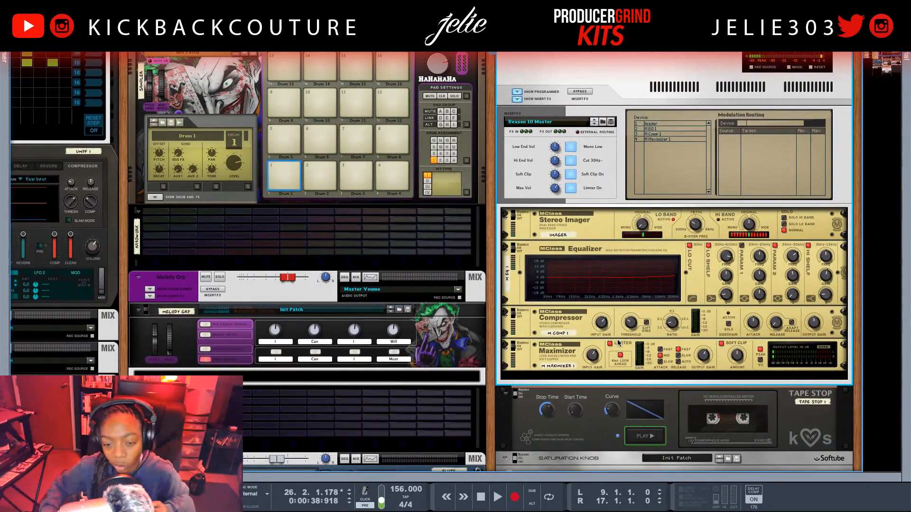
Switch to the Ableton Live project and select its Master track to show the empty effects chain.
left_click(522, 364)
left_click(526, 380)
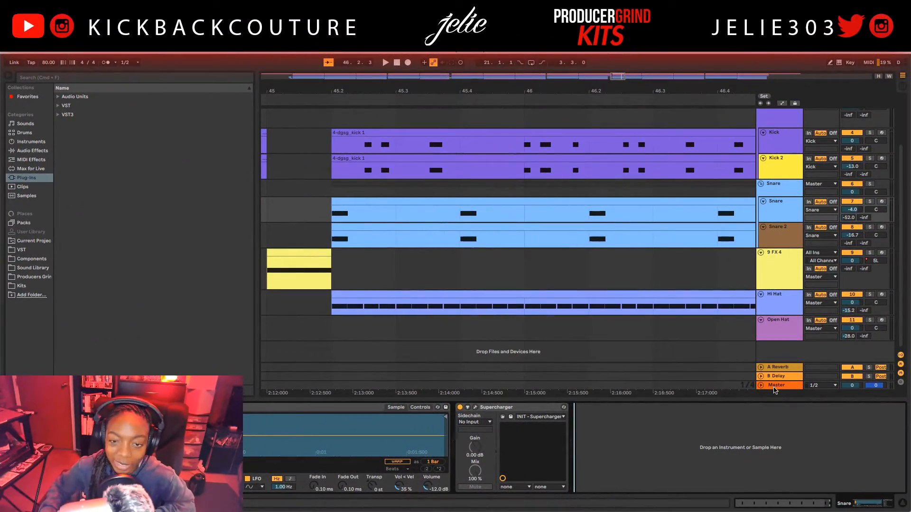
left_click(775, 386)
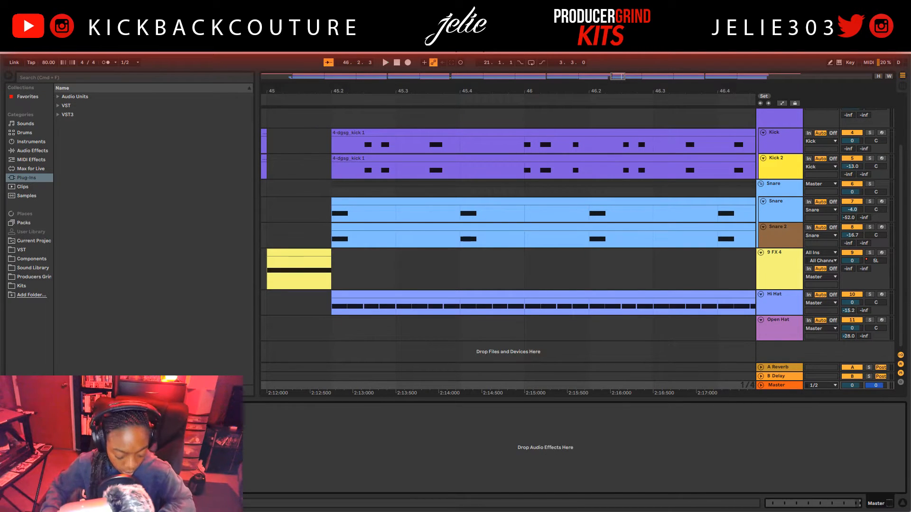
Switch to Finder and open the Reason Master Presets folder on the Desktop.
key("space")
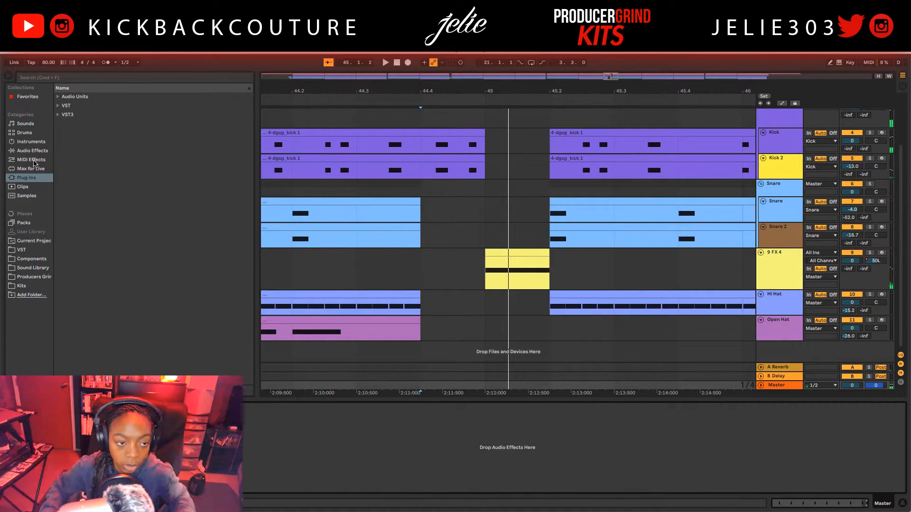
mouse_move(1, 95)
left_click(10, 63)
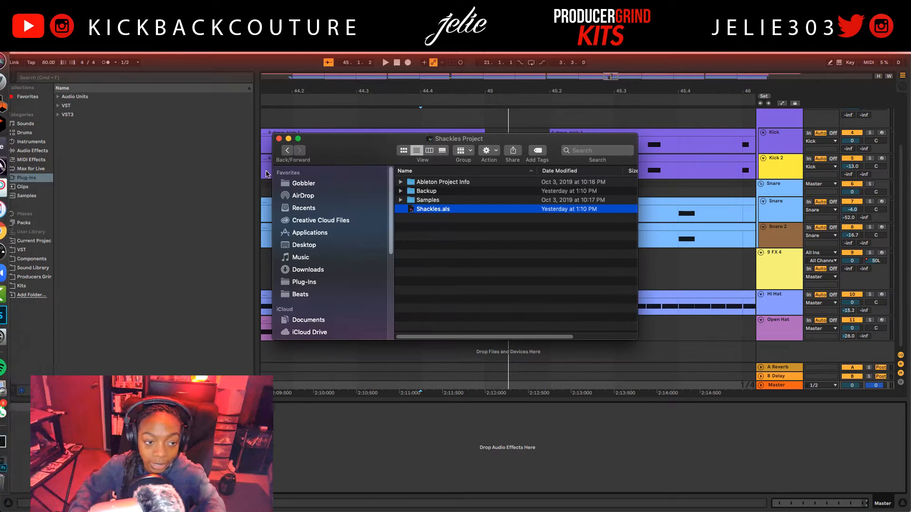
left_click_drag(335, 153, 355, 147)
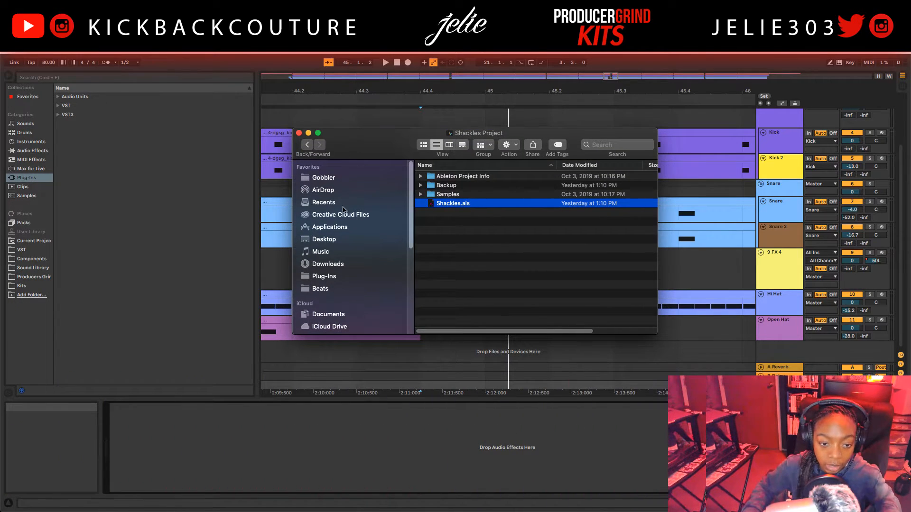
left_click(323, 240)
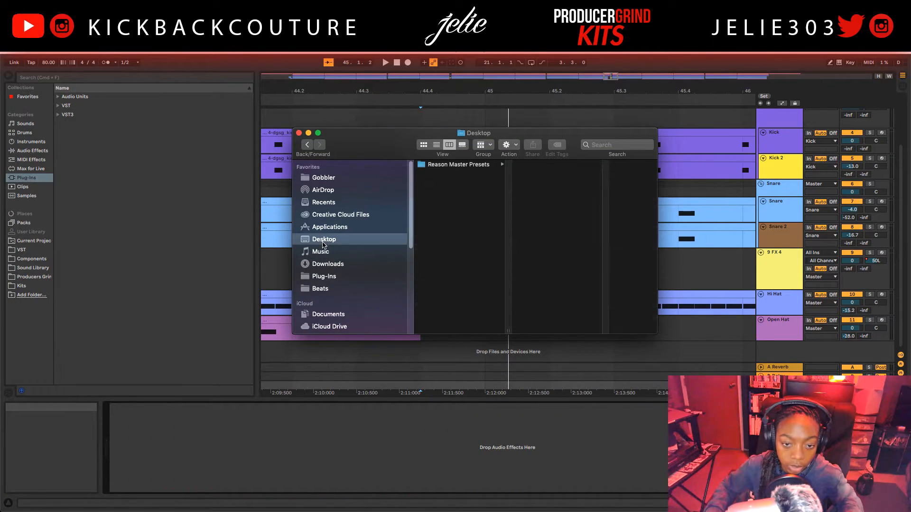
left_click(453, 166)
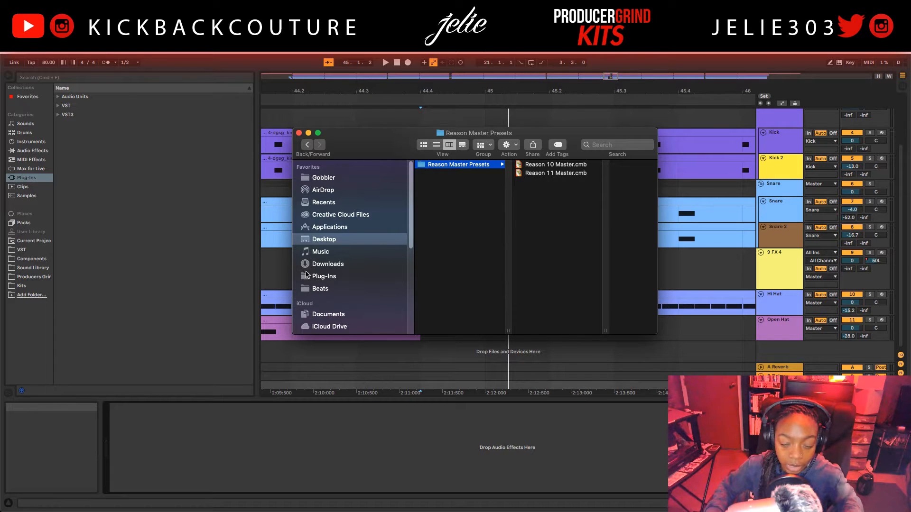
Switch back to Ableton Live and add the VST3 Reason Rack Plugin Effect from Reason Studios to the Master track.
left_click(142, 239)
left_click(56, 116)
left_click(57, 115)
scroll(111, 219, "down", 3)
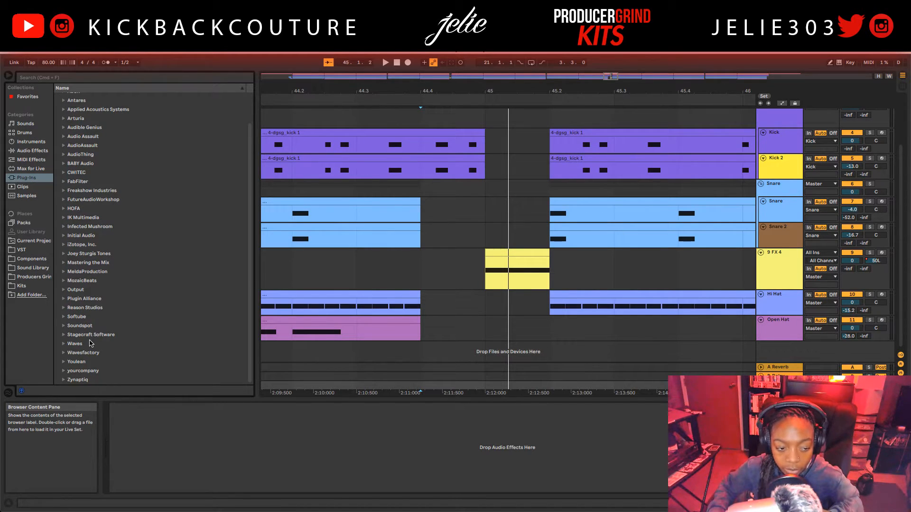
scroll(98, 370, "up", 3)
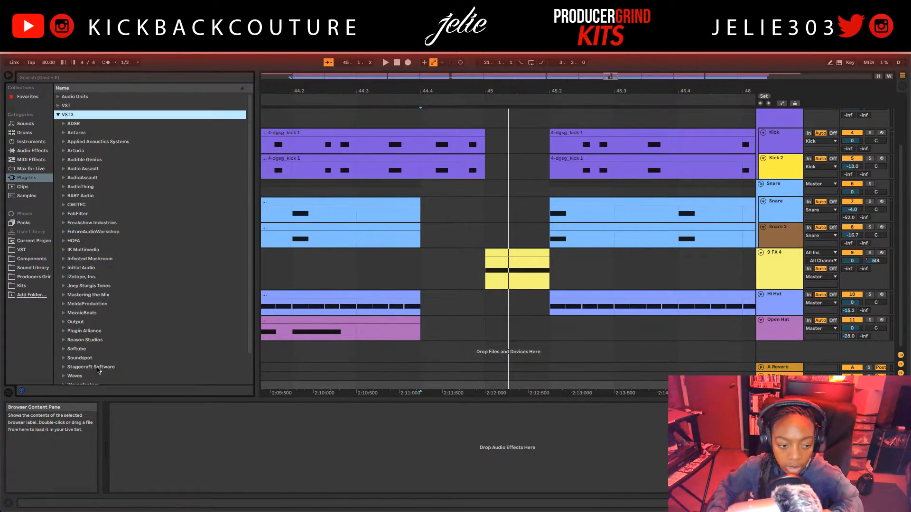
double_click(87, 339)
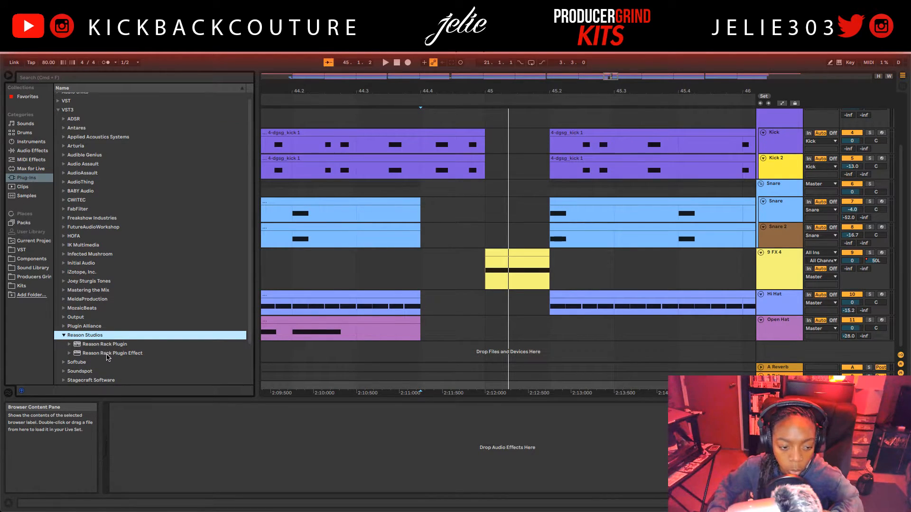
left_click(107, 353)
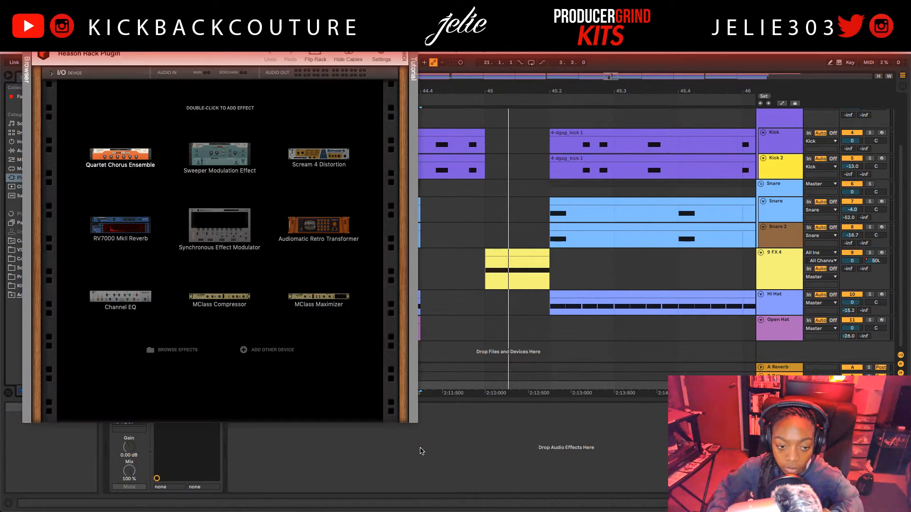
left_click_drag(217, 55, 398, 75)
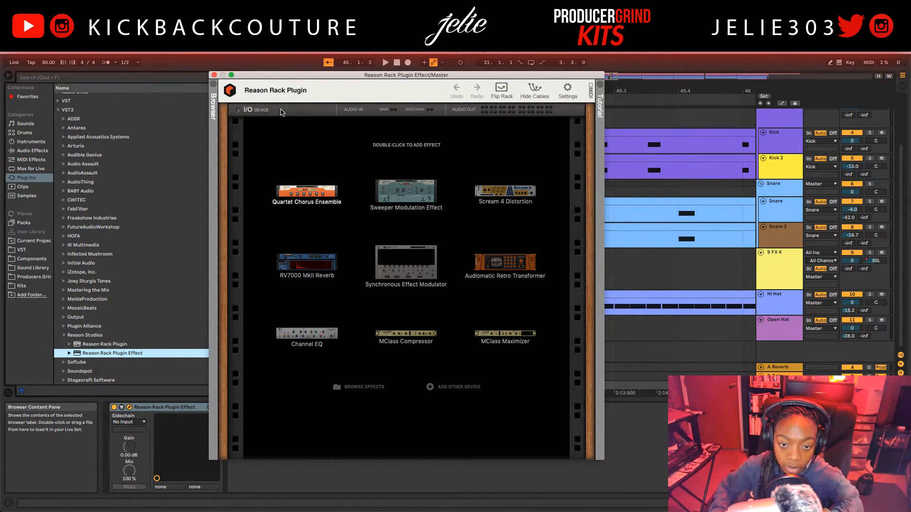
Load Reason 11 Master.cmb from the Reason Master Presets folder into the Reason Rack Plugin and show the Combinator's devices.
left_click(213, 85)
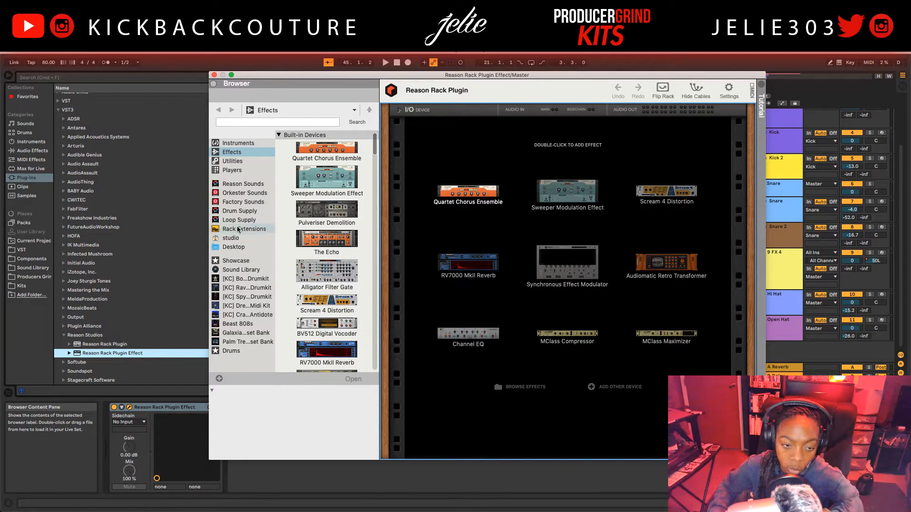
left_click(237, 247)
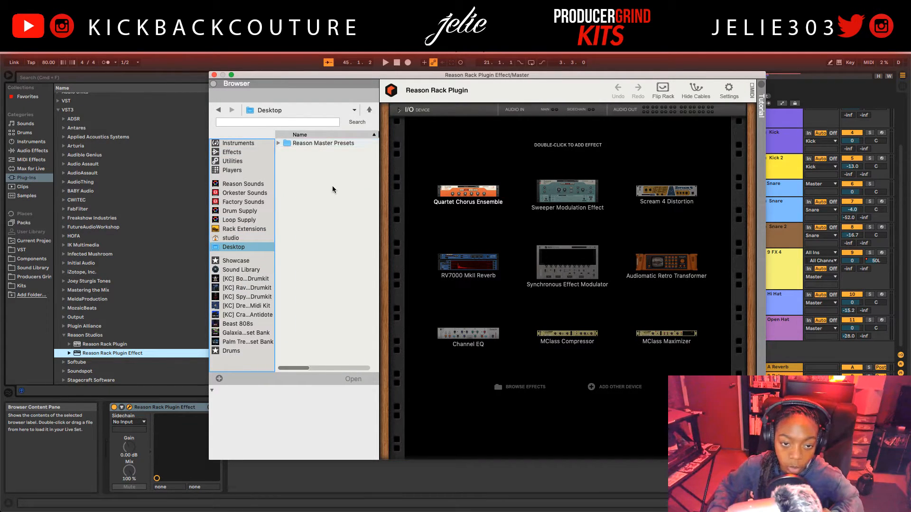
left_click(6, 51)
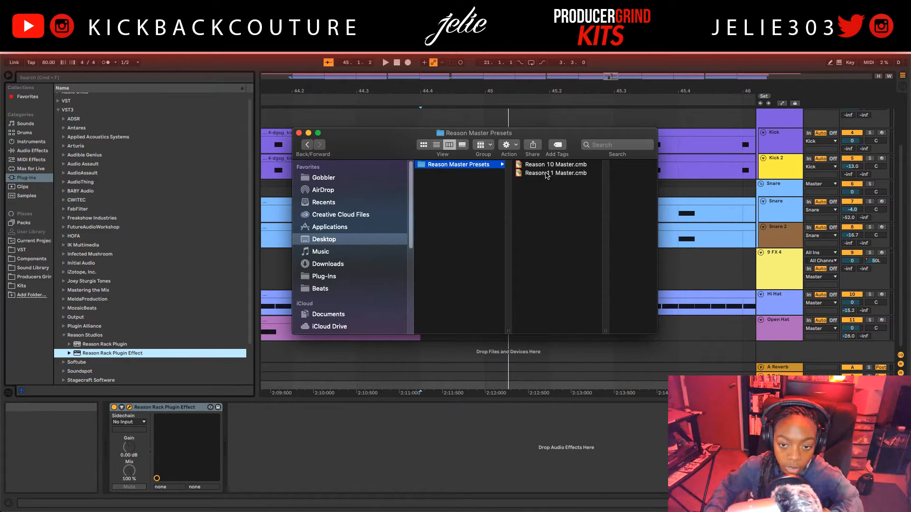
left_click_drag(399, 137, 140, 189)
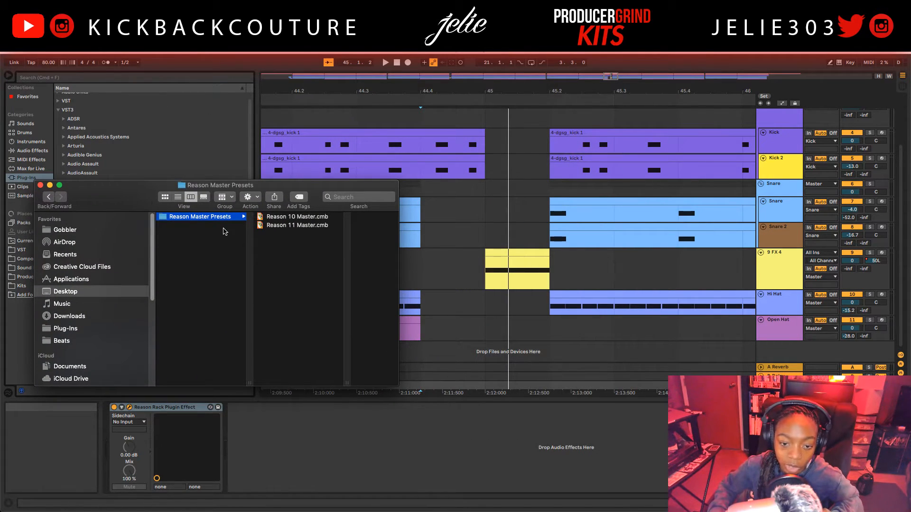
left_click_drag(294, 228, 485, 309)
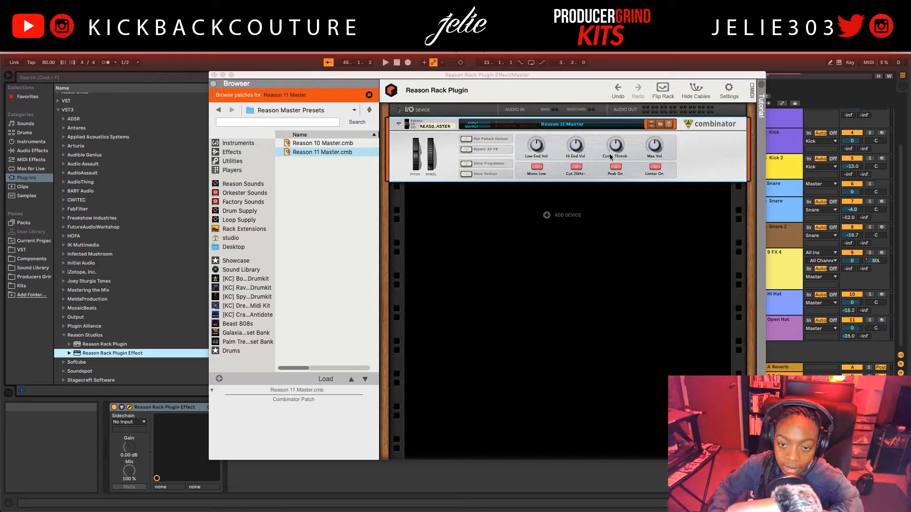
left_click(683, 160)
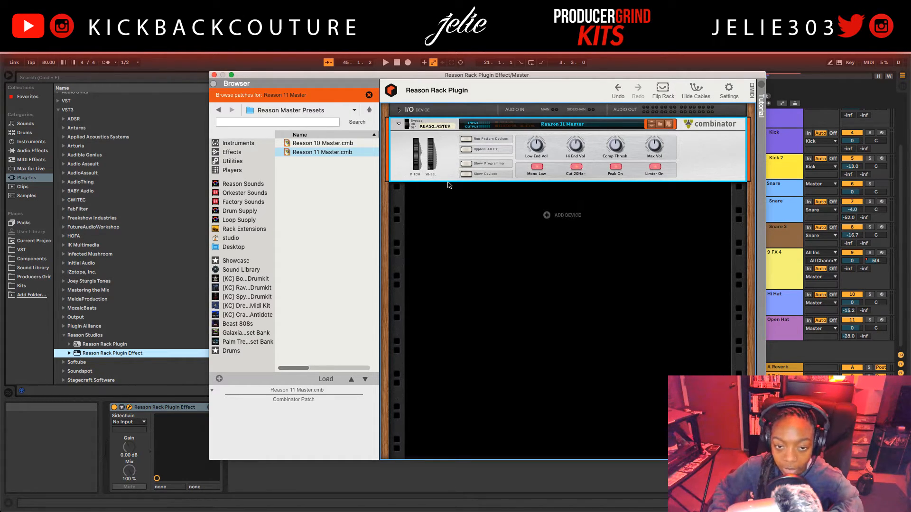
left_click(465, 174)
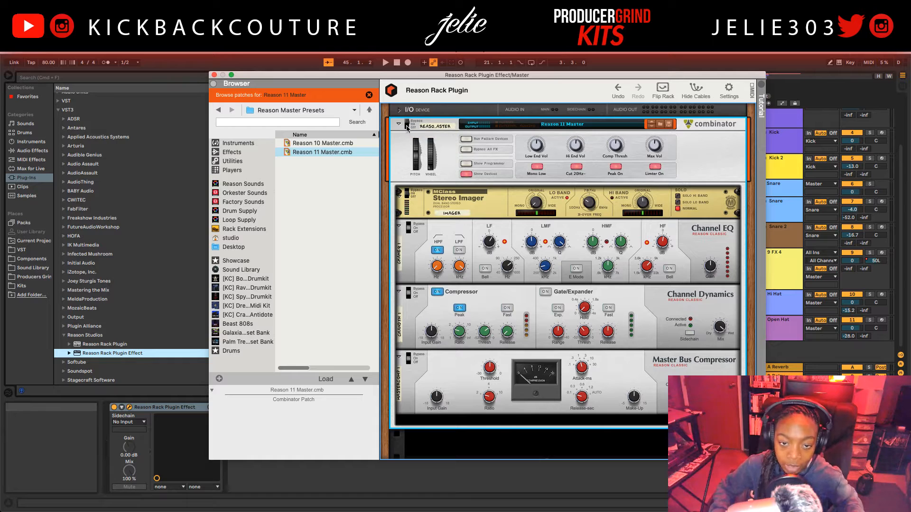
Play the beat and compare the master sound with the Reason 11 Master Combinator switched between On, Off and Bypass.
key("space")
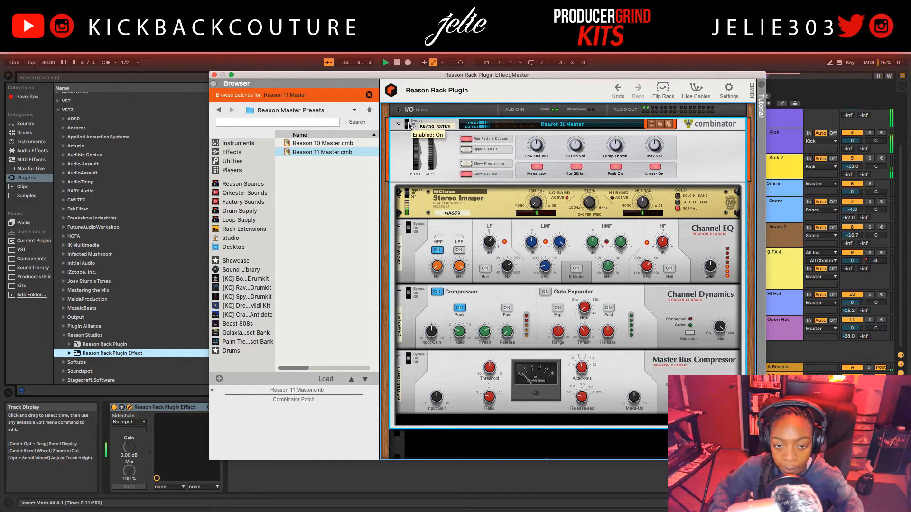
left_click(409, 126)
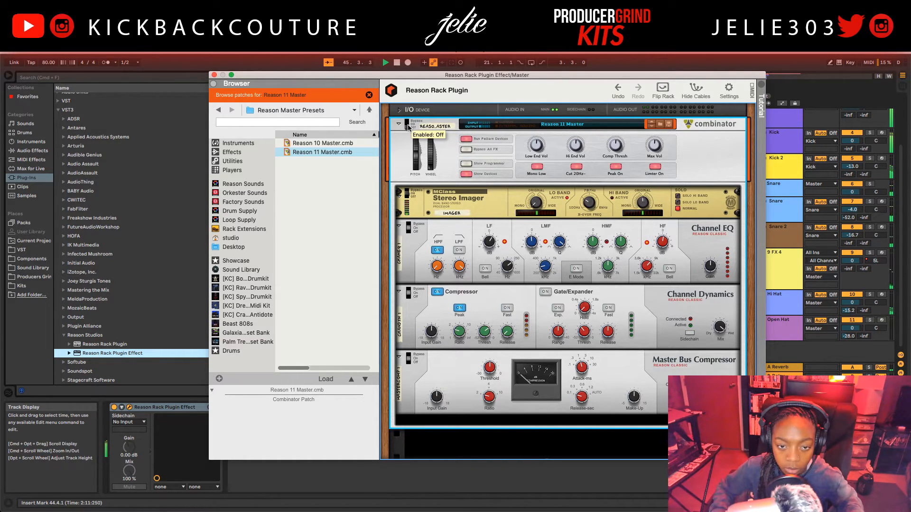
left_click(409, 126)
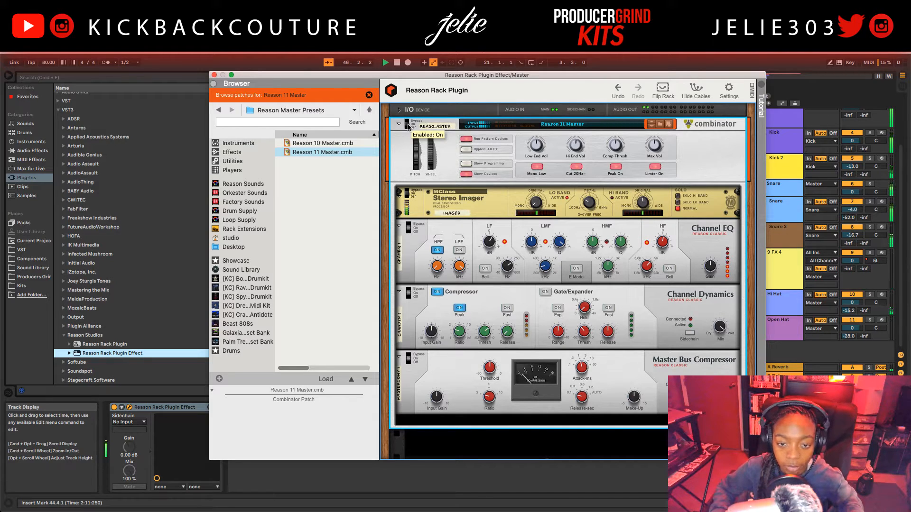
left_click(408, 126)
left_click(408, 126)
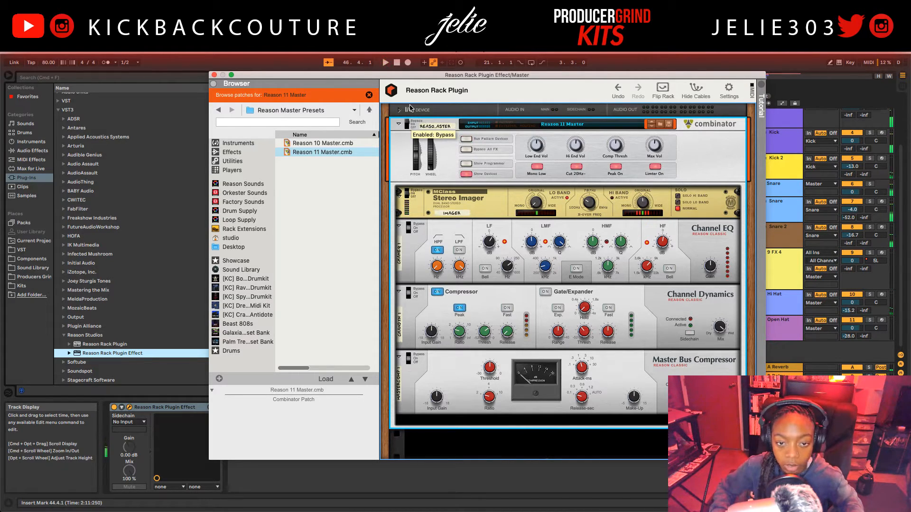
key("space")
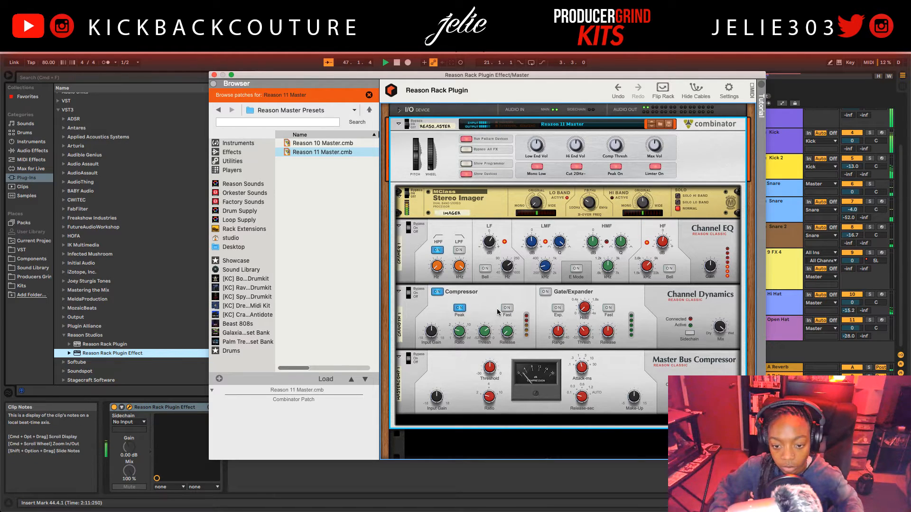
key("space")
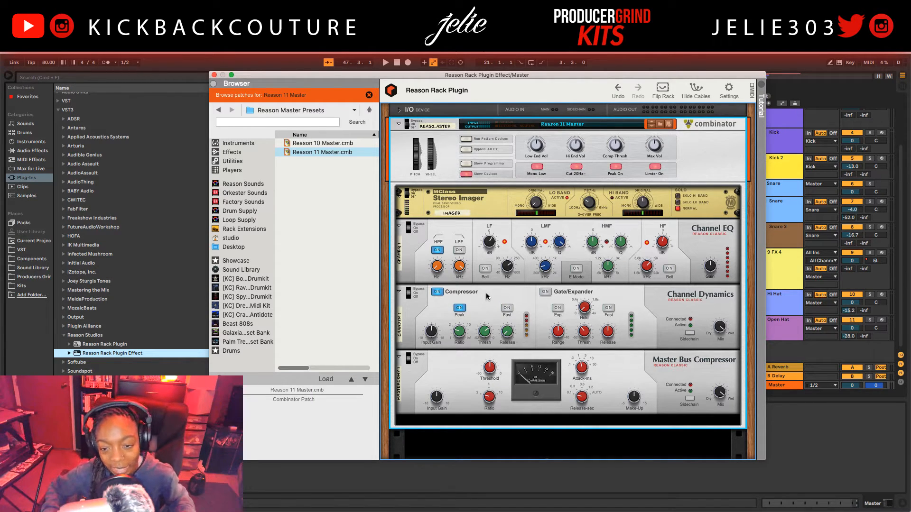
Add Ableton's Limiter audio effect after the Reason Rack Plugin Effect on the Master track, play the beat and close the rack window.
left_click_drag(418, 80, 368, 87)
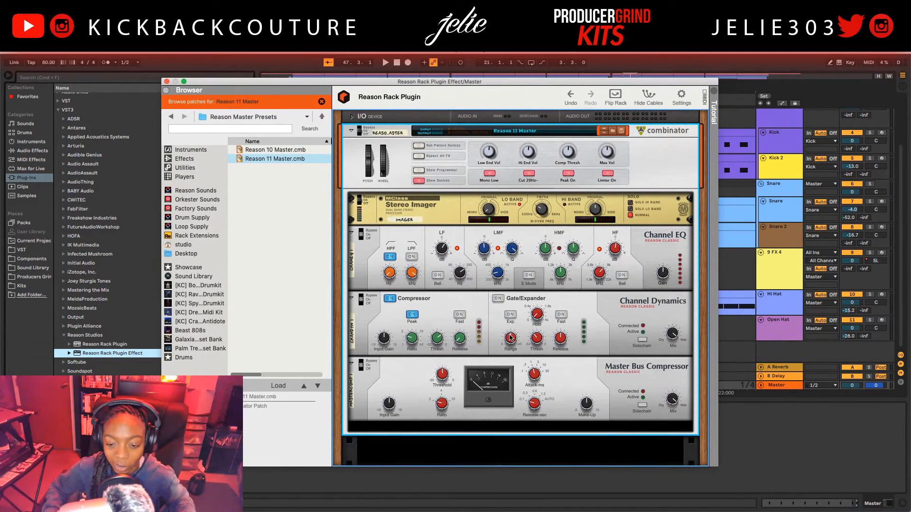
left_click(587, 410)
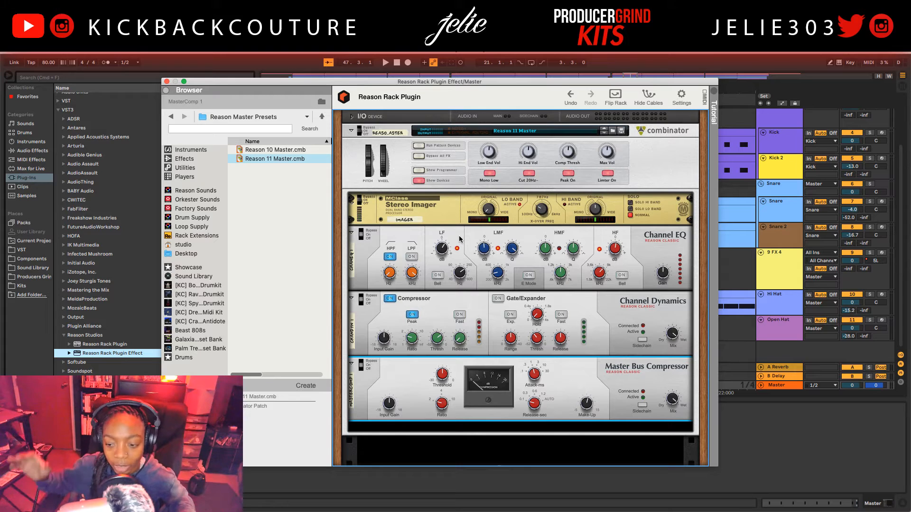
left_click(33, 152)
scroll(99, 318, "down", 3)
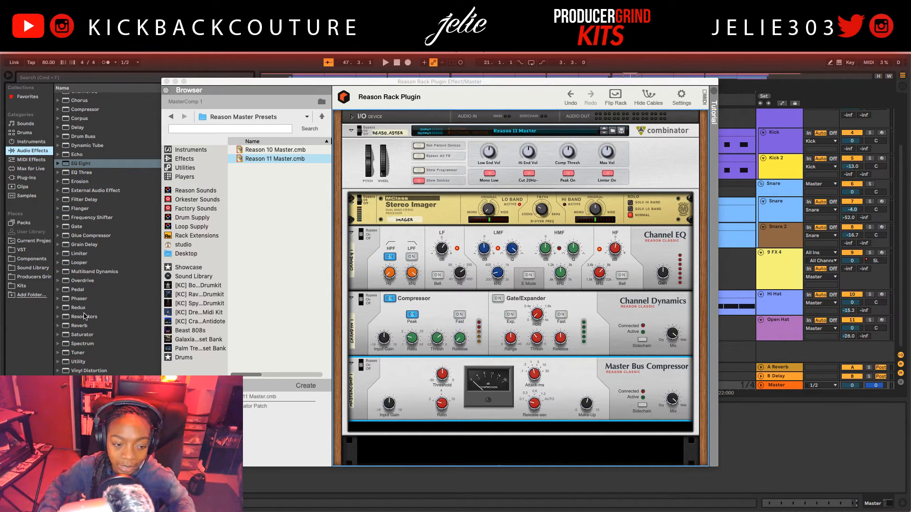
left_click(79, 255)
key("space")
left_click(585, 408)
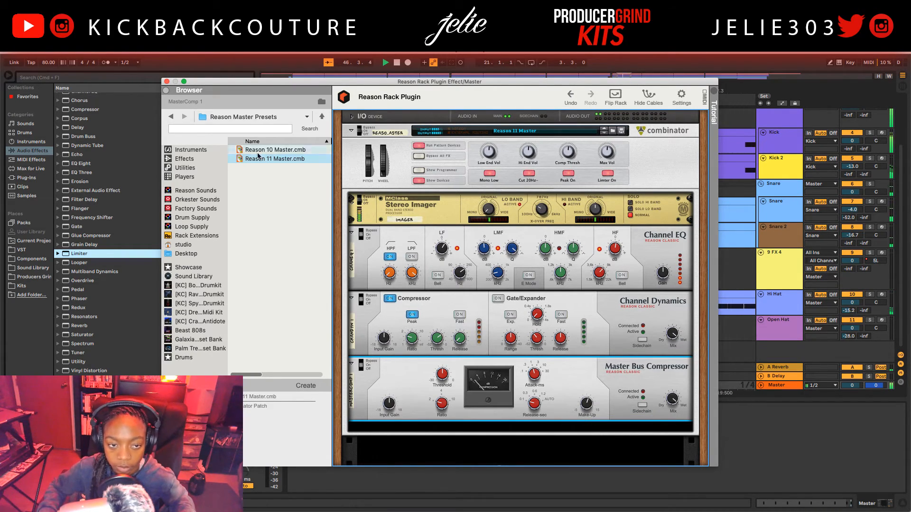
left_click(167, 82)
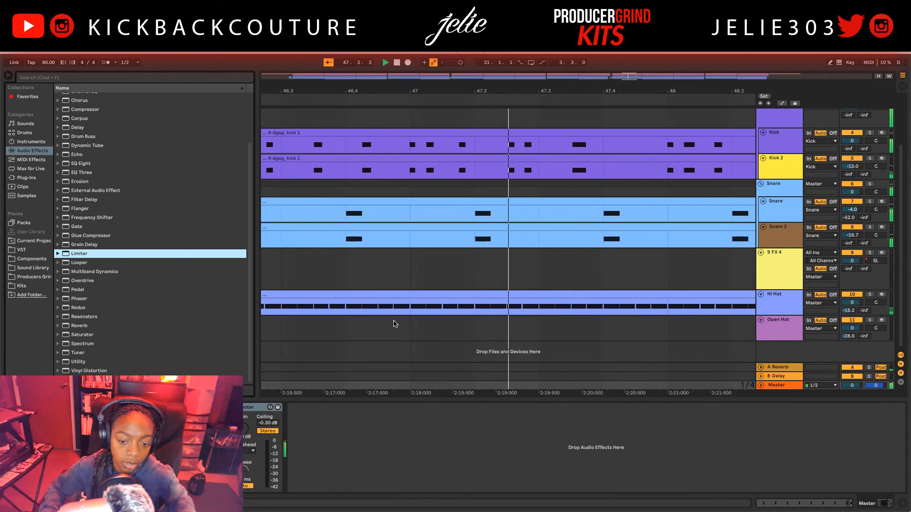